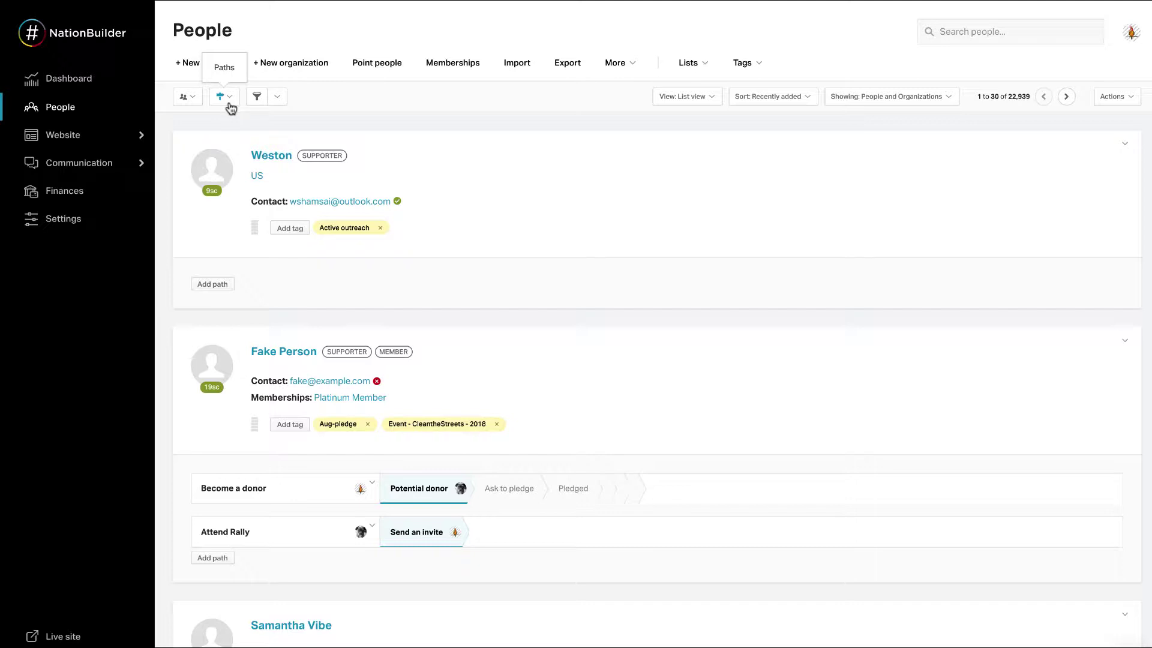
Open the existing Become a volunteer path for editing.
{"action": "left_click", "coordinate": [225, 96]}
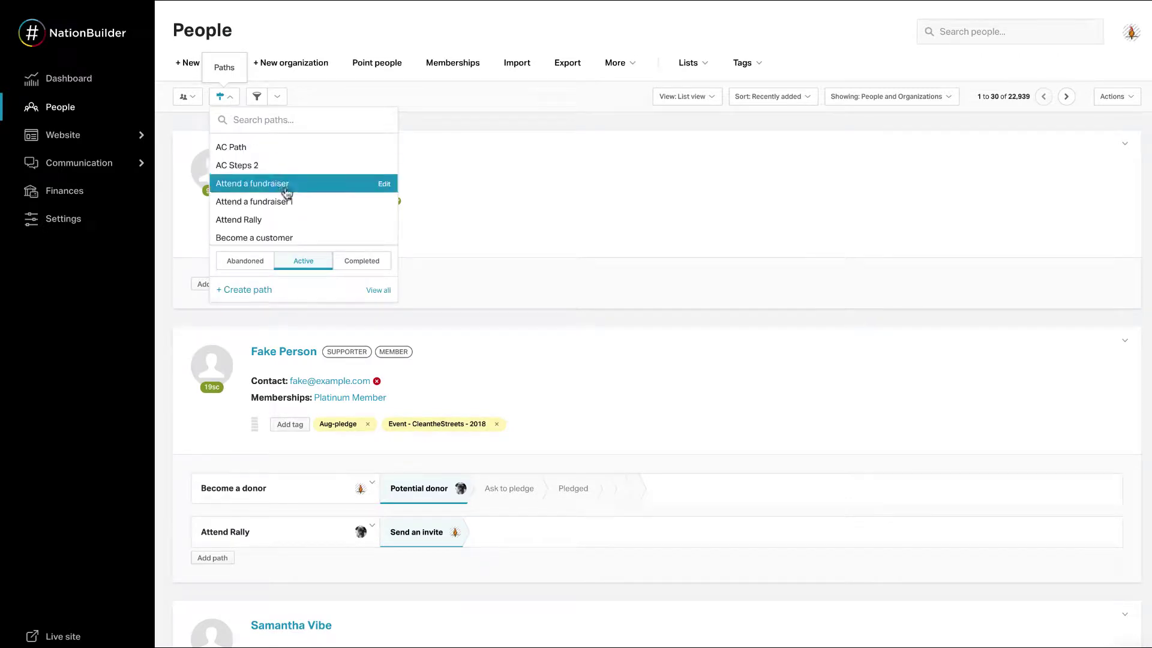
{"action": "scroll", "coordinate": [287, 192], "scroll_direction": "down", "scroll_amount": 5}
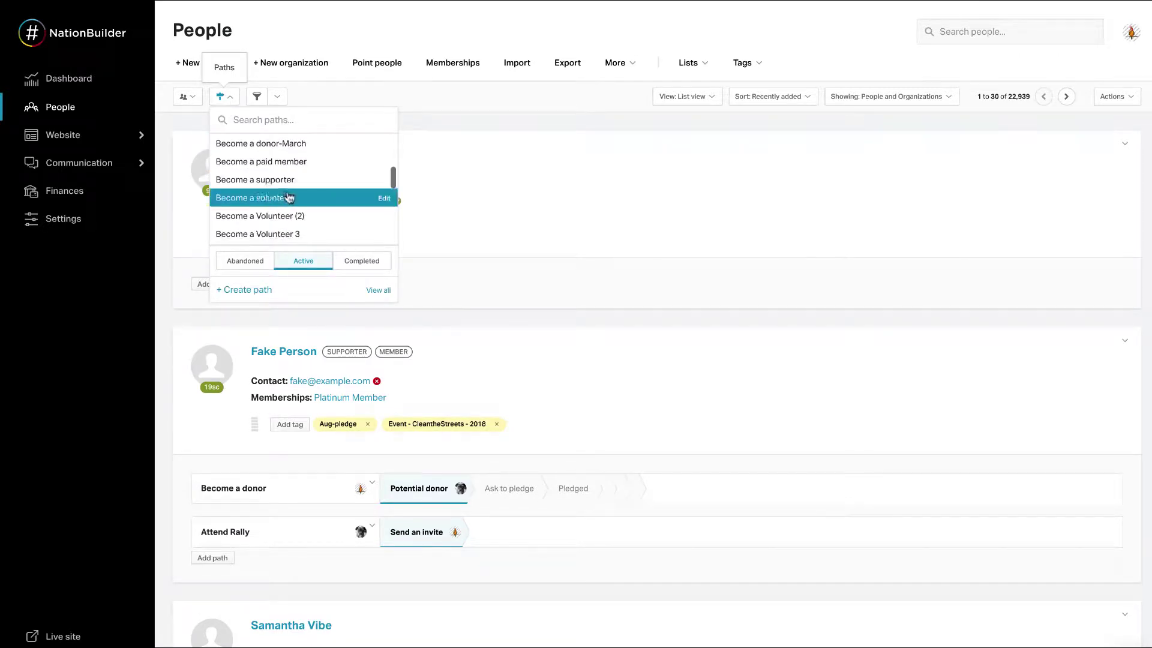
{"action": "left_click", "coordinate": [386, 200]}
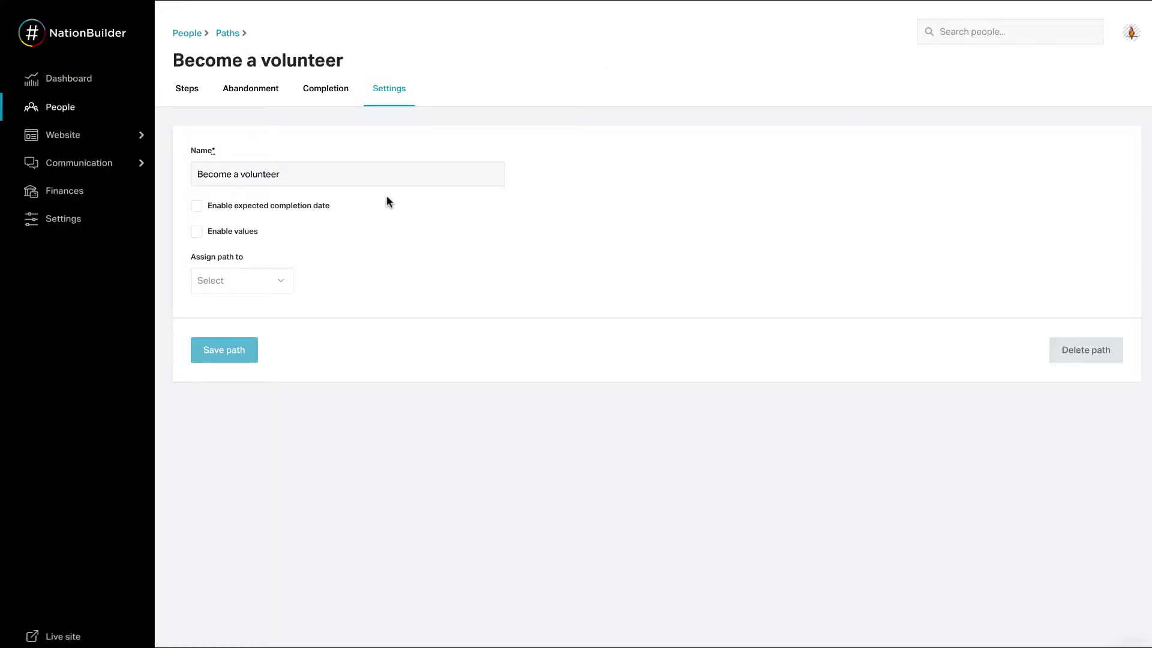
Assign the Become a volunteer path to the third user offered as assignee and save the path.
{"action": "left_click", "coordinate": [311, 173]}
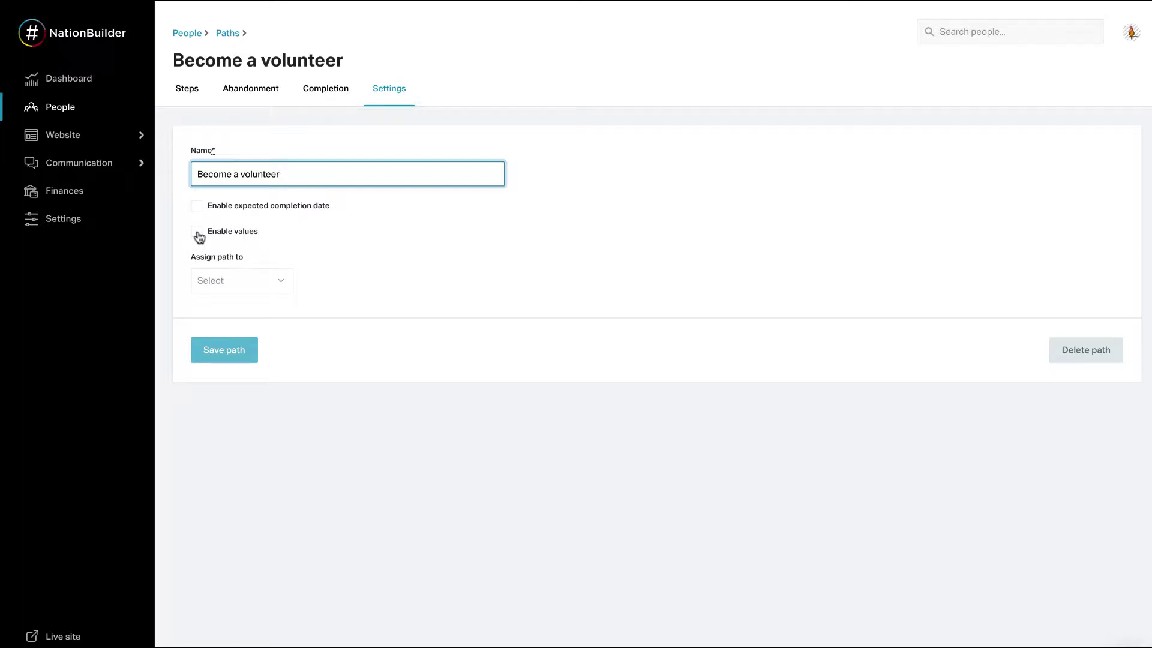
{"action": "left_click", "coordinate": [281, 287]}
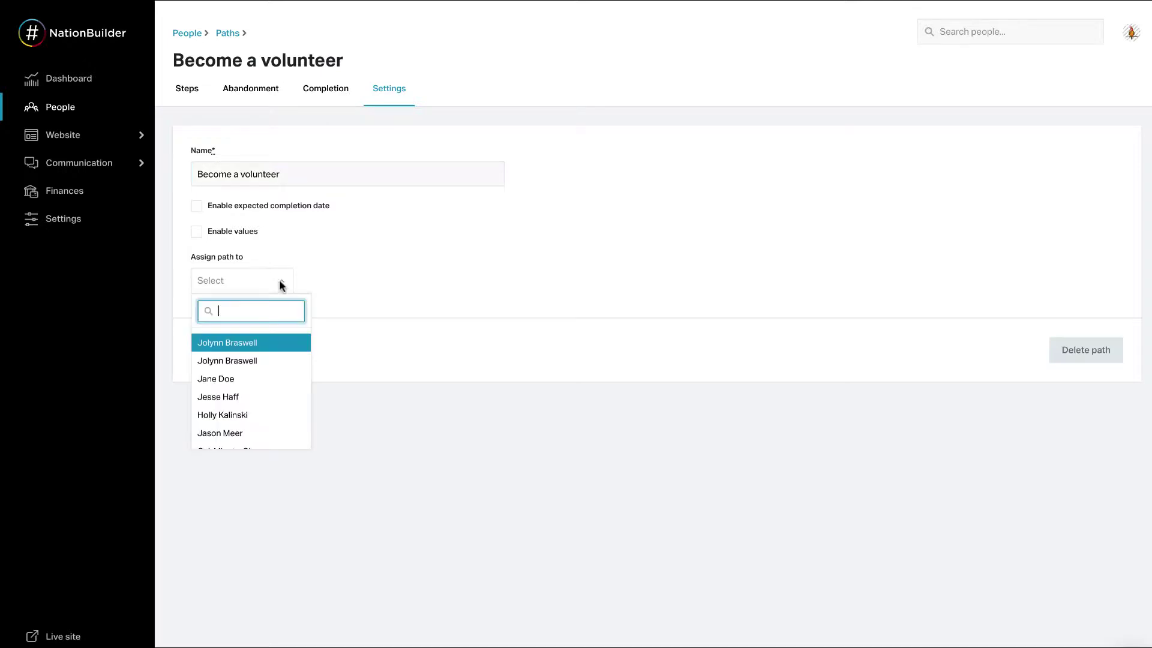
{"action": "left_click", "coordinate": [270, 387]}
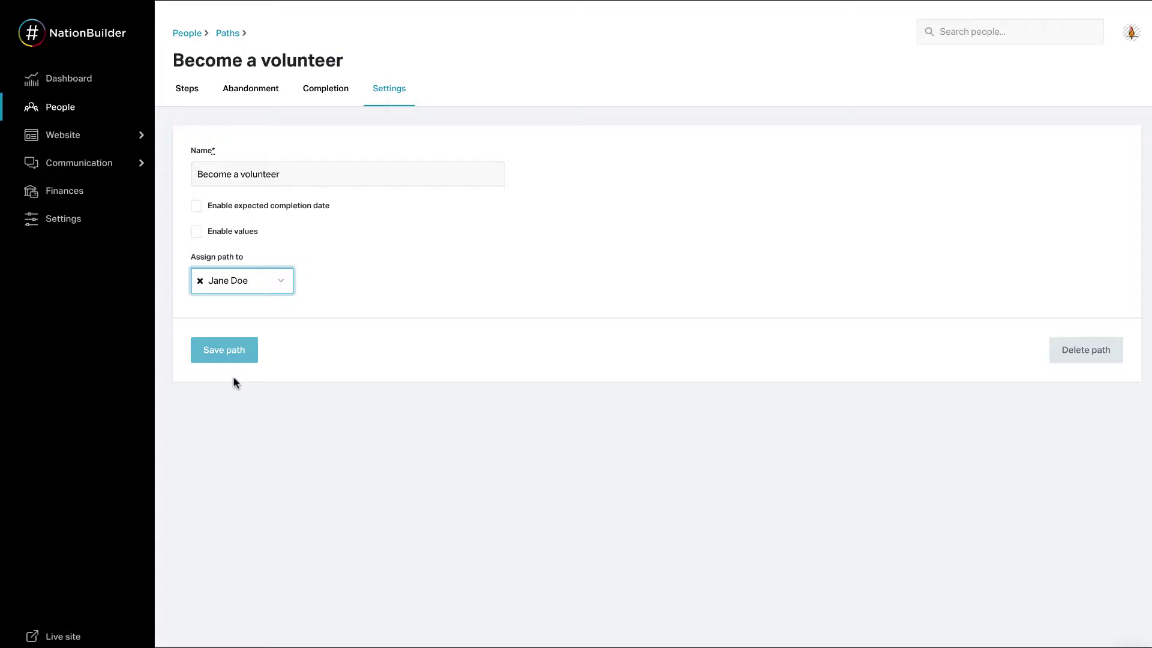
{"action": "left_click", "coordinate": [225, 359]}
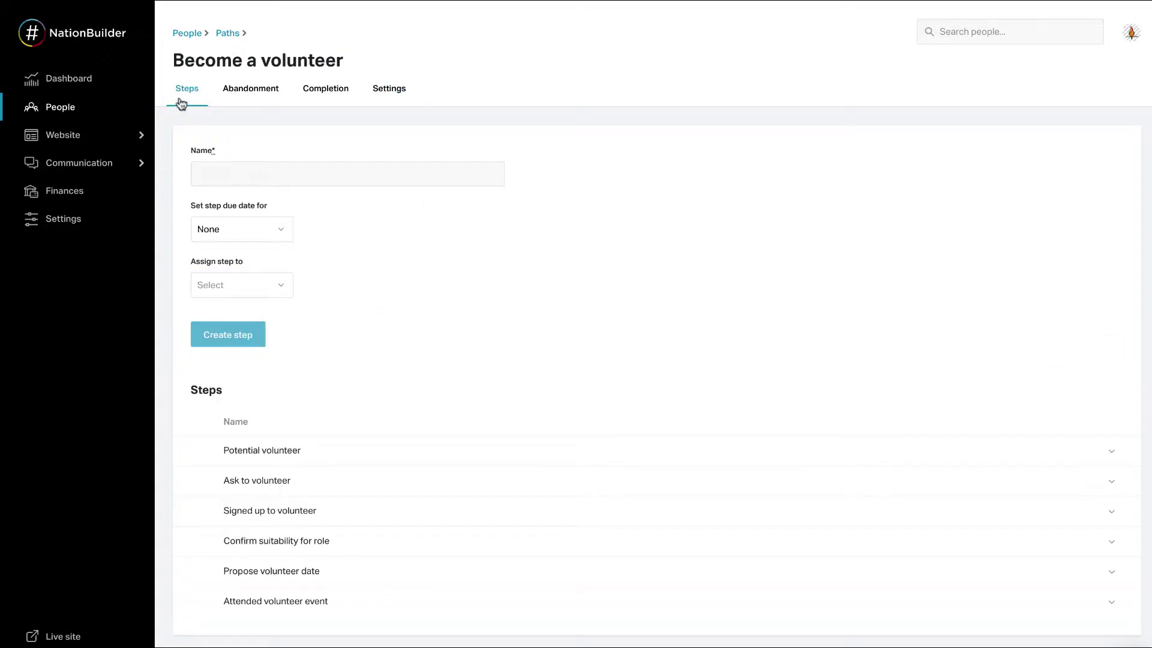
Create a step named New step on the path, with due date None and no assignee.
{"action": "left_click", "coordinate": [222, 169]}
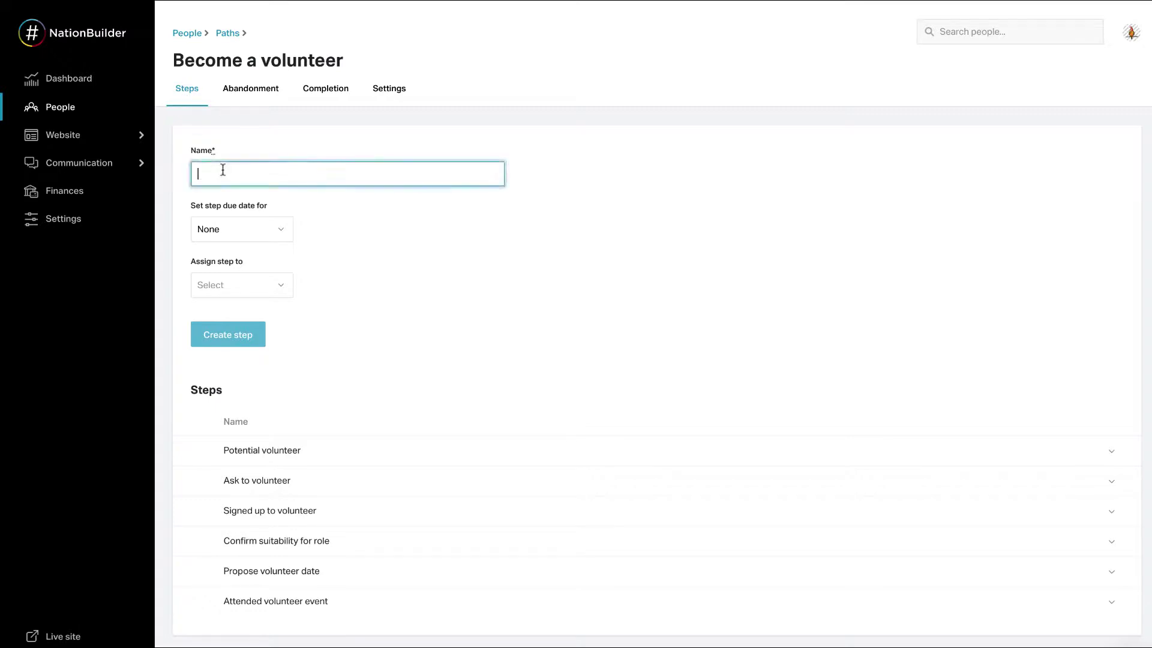
{"action": "type", "text": "New step"}
{"action": "left_click", "coordinate": [271, 229]}
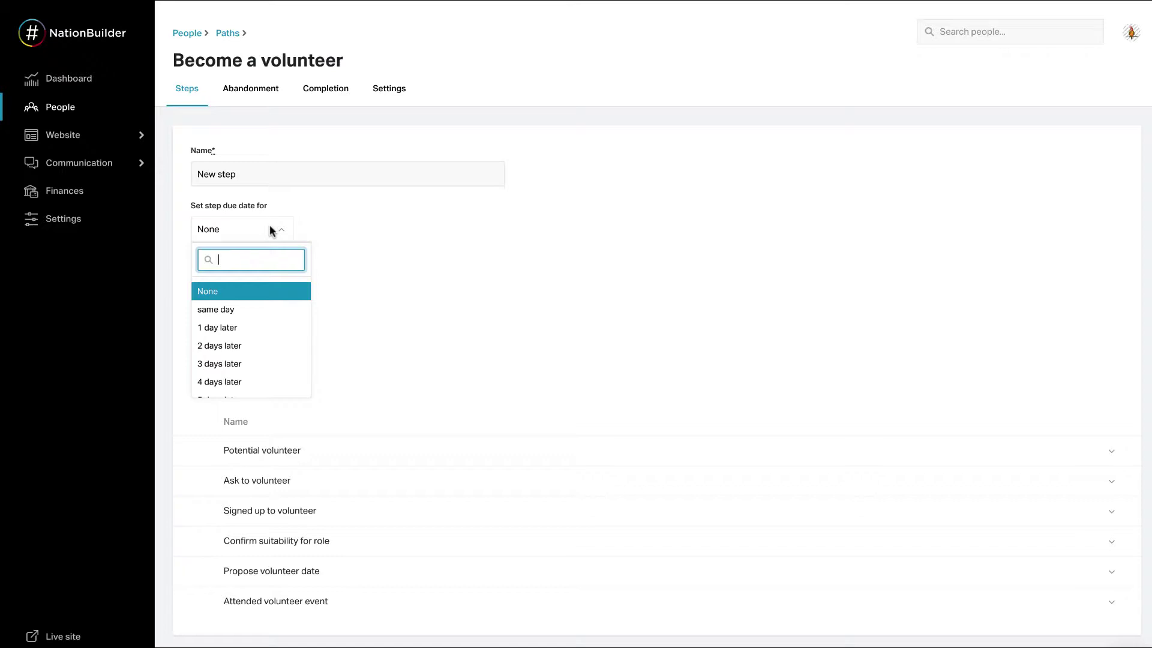
{"action": "left_click", "coordinate": [269, 229]}
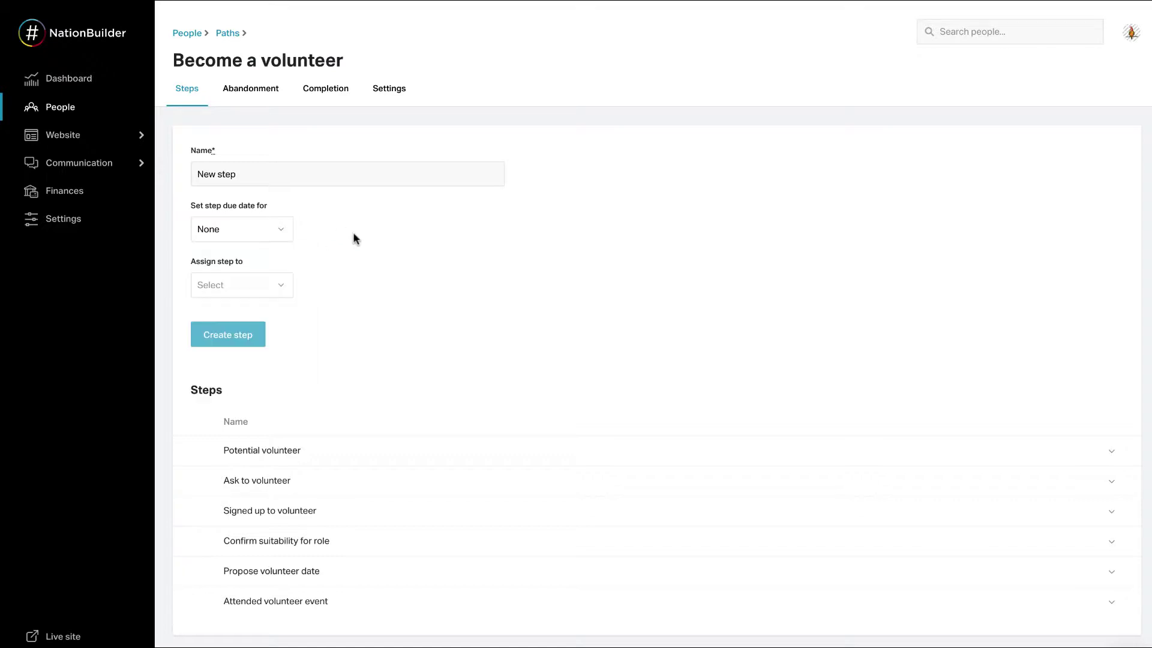
{"action": "left_click", "coordinate": [266, 286]}
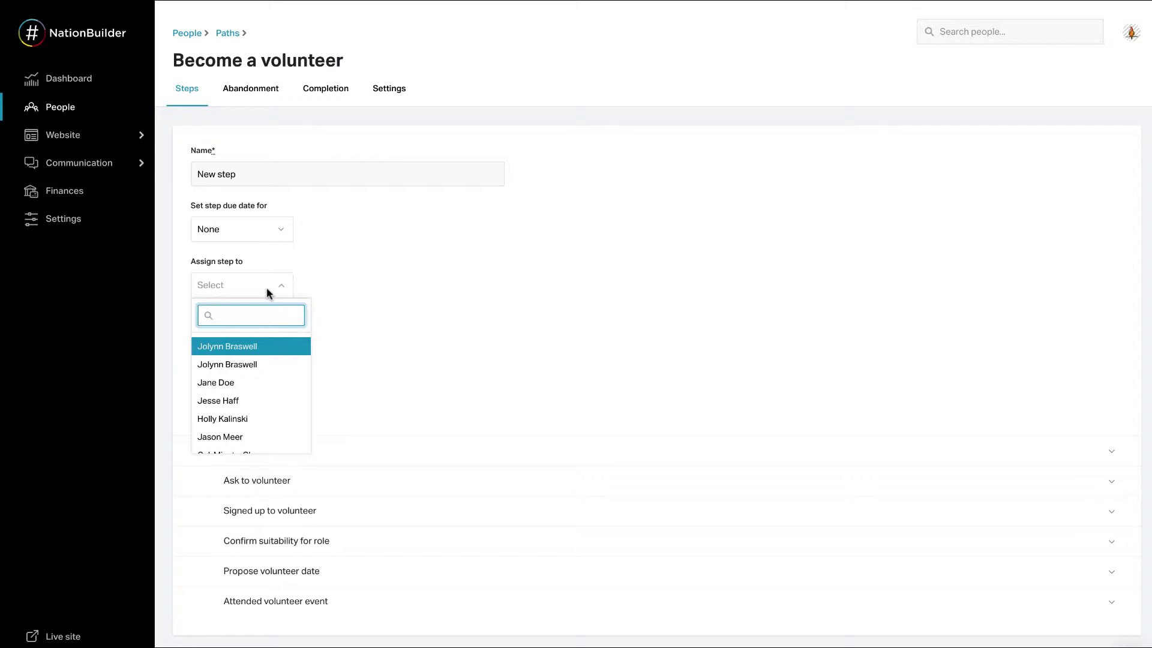
{"action": "left_click", "coordinate": [257, 287]}
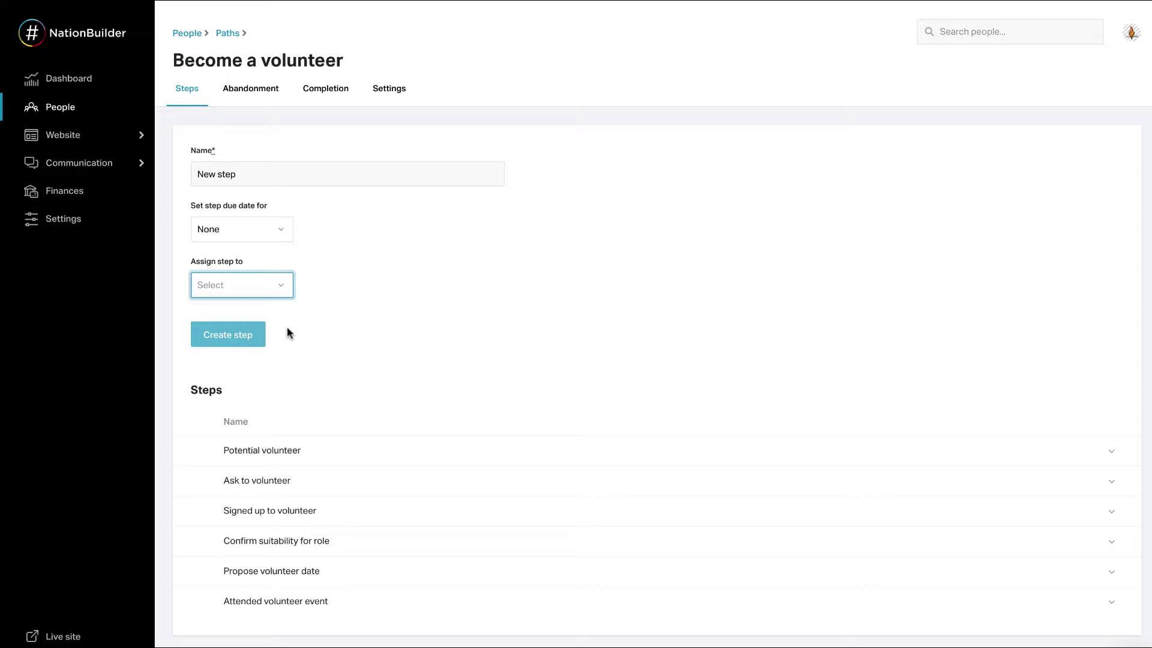
{"action": "left_click", "coordinate": [222, 338]}
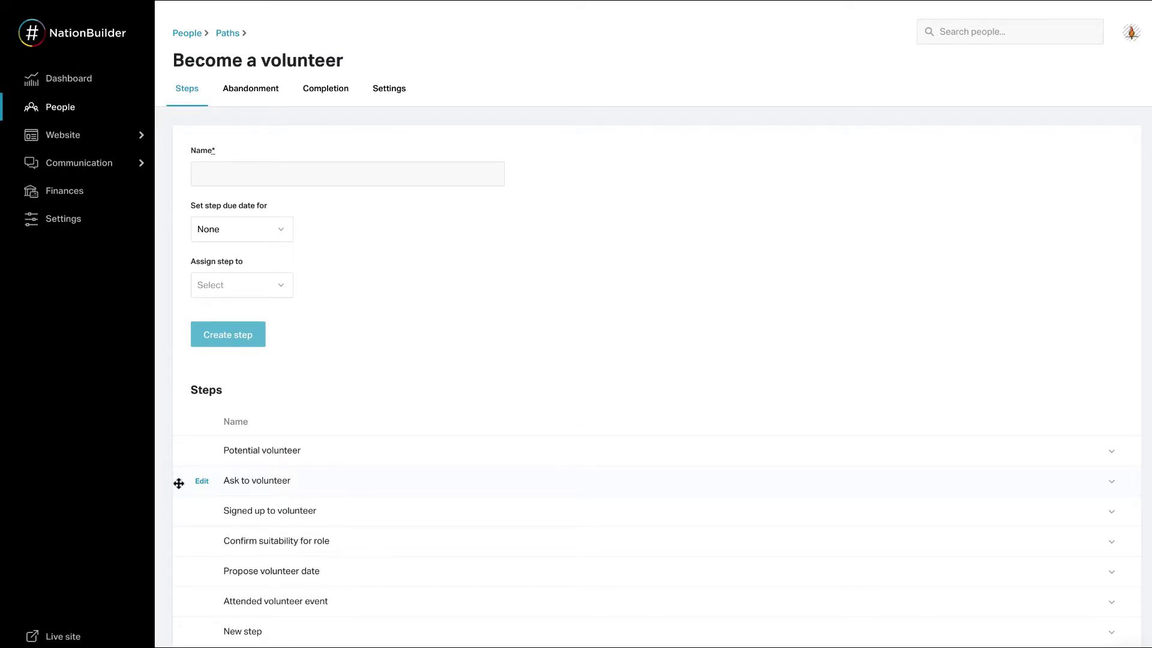
{"action": "mouse_move", "coordinate": [178, 480]}
{"action": "left_mouse_down"}
{"action": "mouse_move", "coordinate": [180, 524]}
{"action": "mouse_move", "coordinate": [183, 479]}
{"action": "left_mouse_up"}
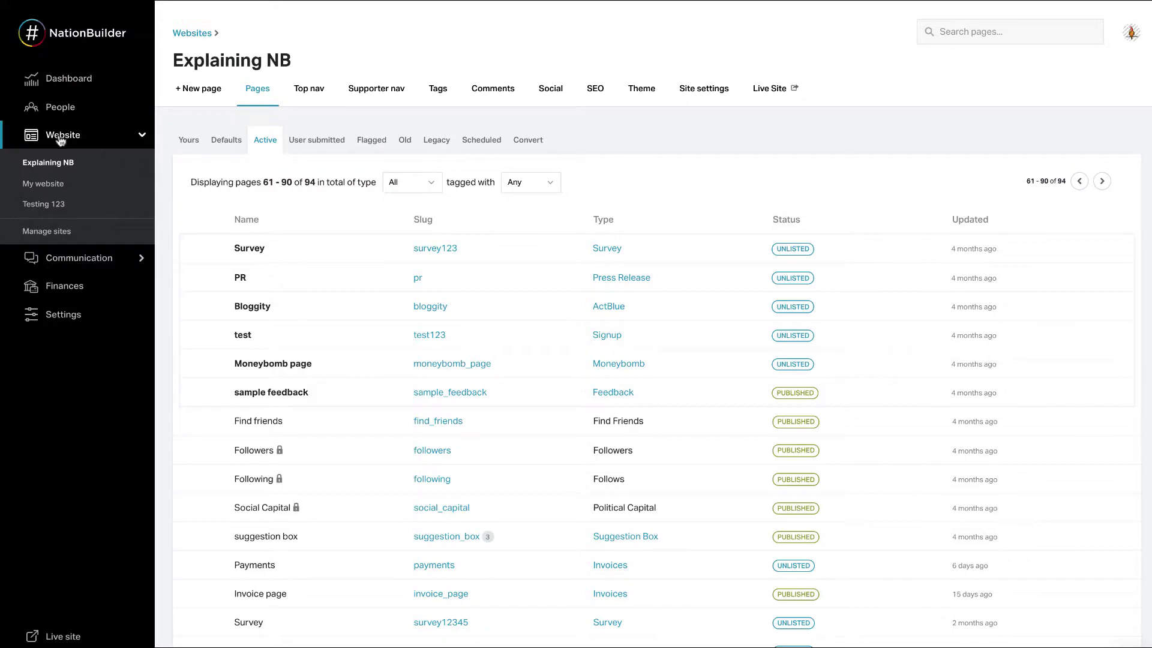
Open the volunteer settings of the published Volunteer signup page on the Explaining NB website.
{"action": "scroll", "coordinate": [174, 282], "scroll_direction": "down", "scroll_amount": 8}
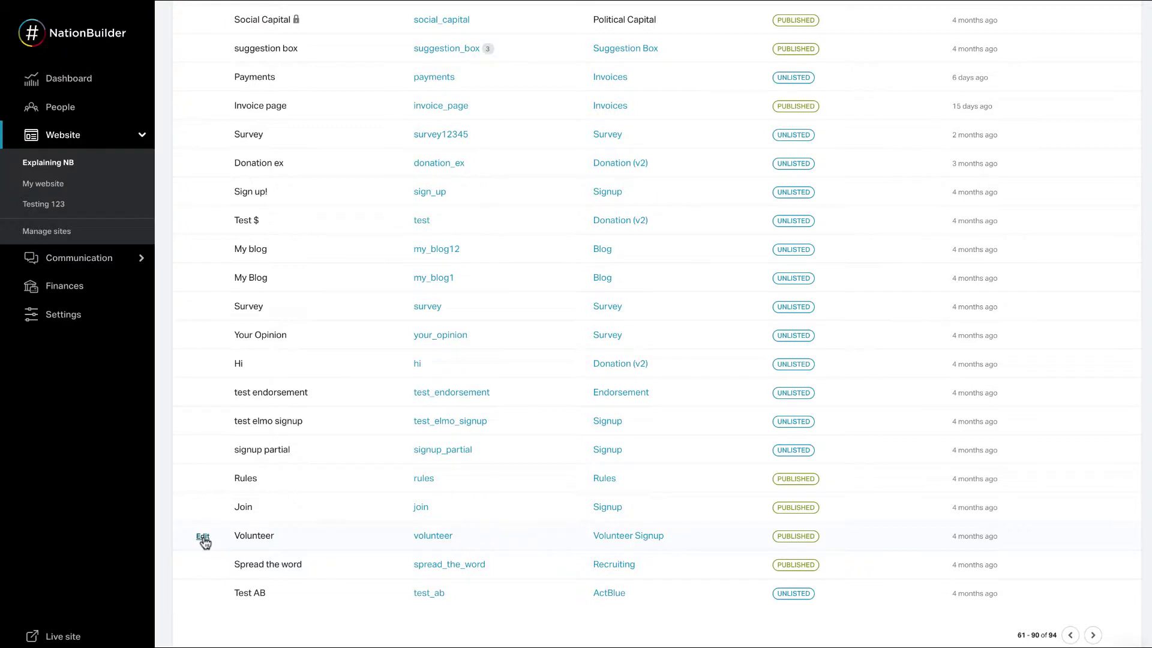
{"action": "left_click", "coordinate": [204, 543]}
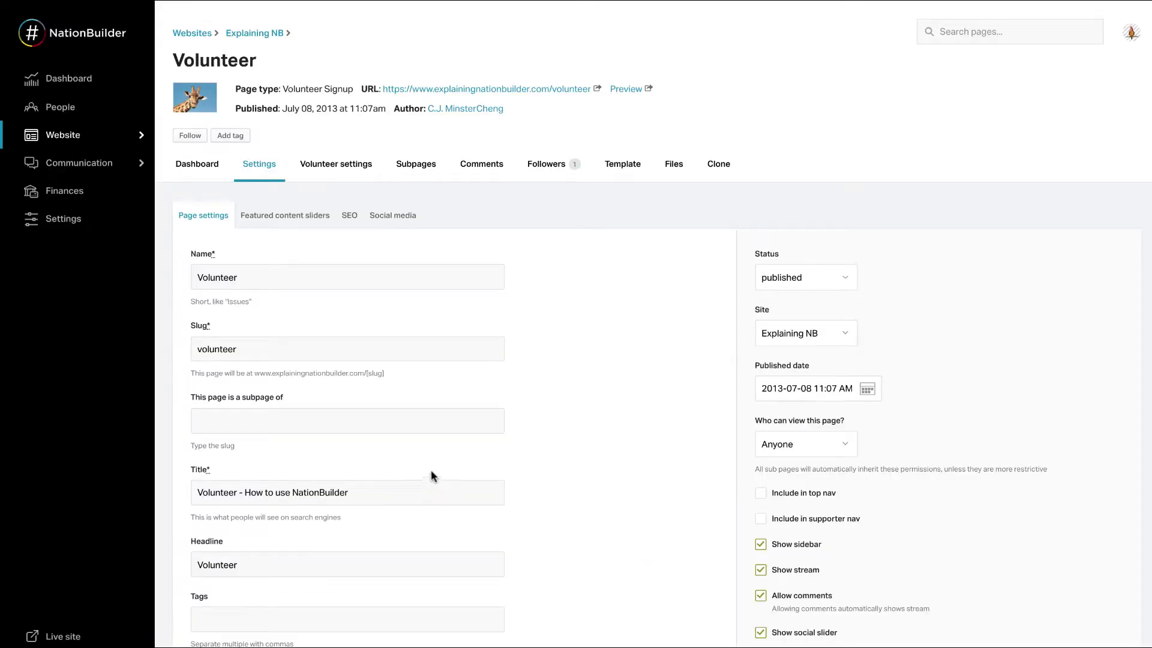
{"action": "left_click", "coordinate": [354, 178]}
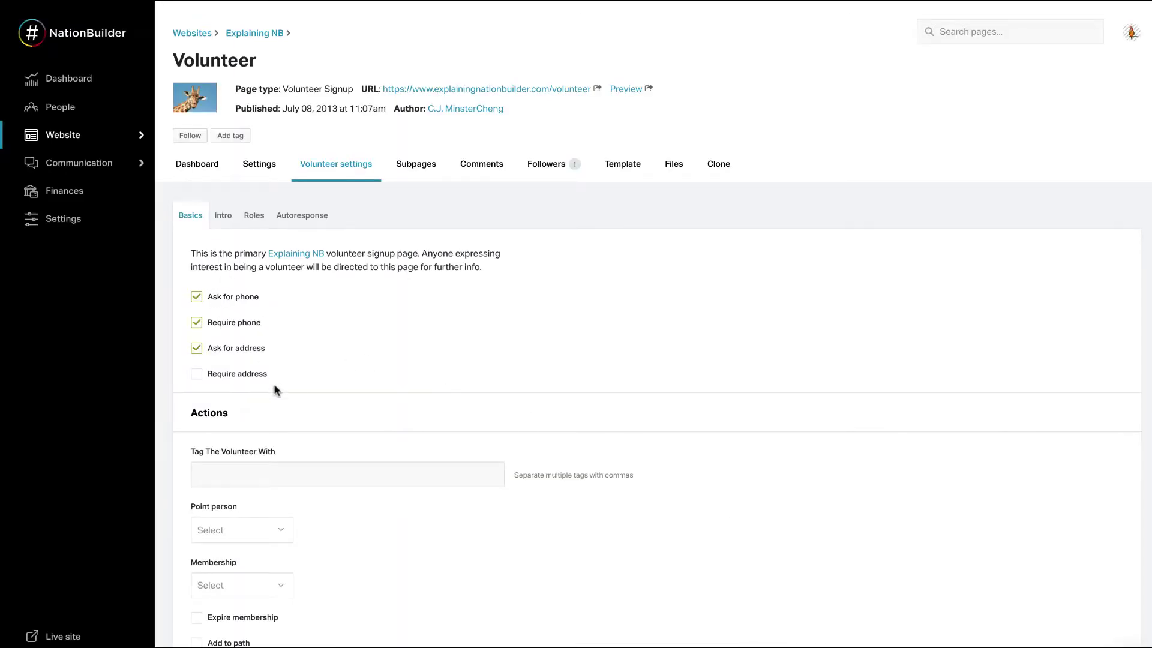
Enable Add to path on the volunteer page, choose the Become a volunteer path, and save.
{"action": "scroll", "coordinate": [273, 383], "scroll_direction": "down", "scroll_amount": 3}
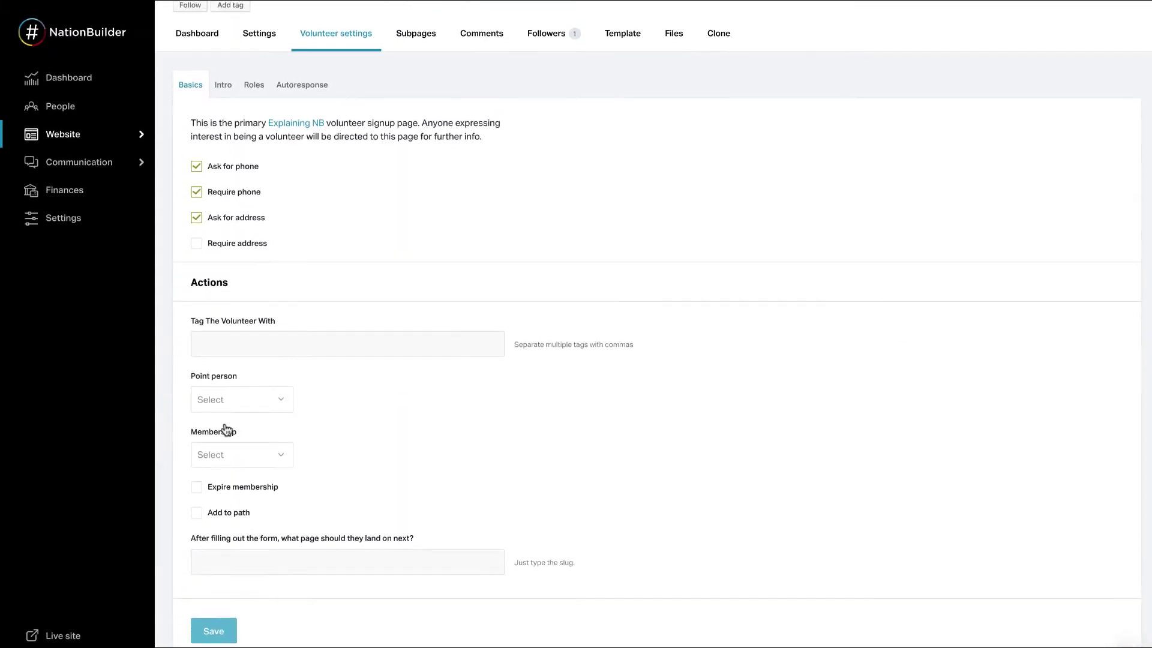
{"action": "left_click", "coordinate": [196, 513]}
{"action": "scroll", "coordinate": [323, 545], "scroll_direction": "down", "scroll_amount": 6}
{"action": "left_click", "coordinate": [268, 309]}
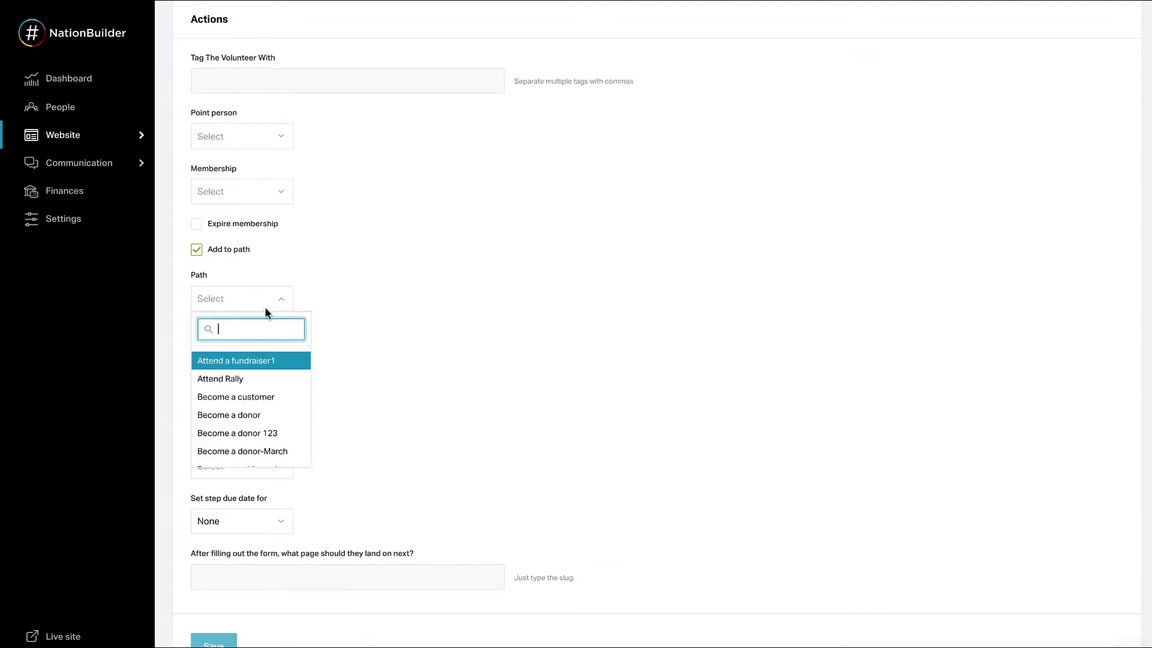
{"action": "scroll", "coordinate": [270, 429], "scroll_direction": "down", "scroll_amount": 4}
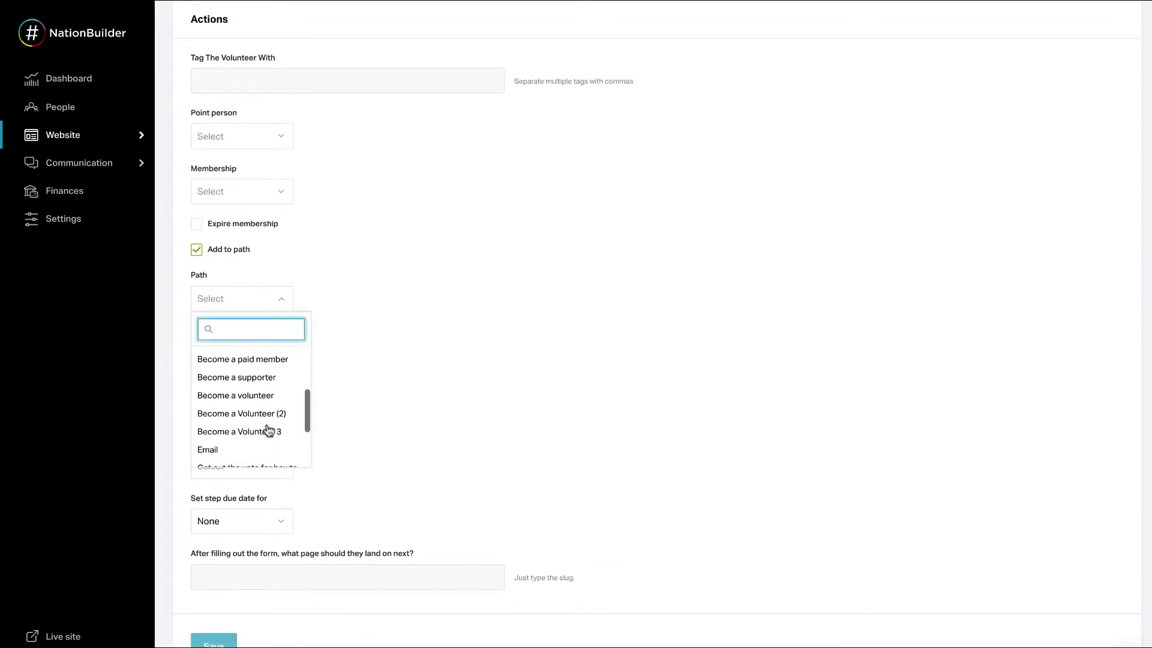
{"action": "left_click", "coordinate": [256, 395]}
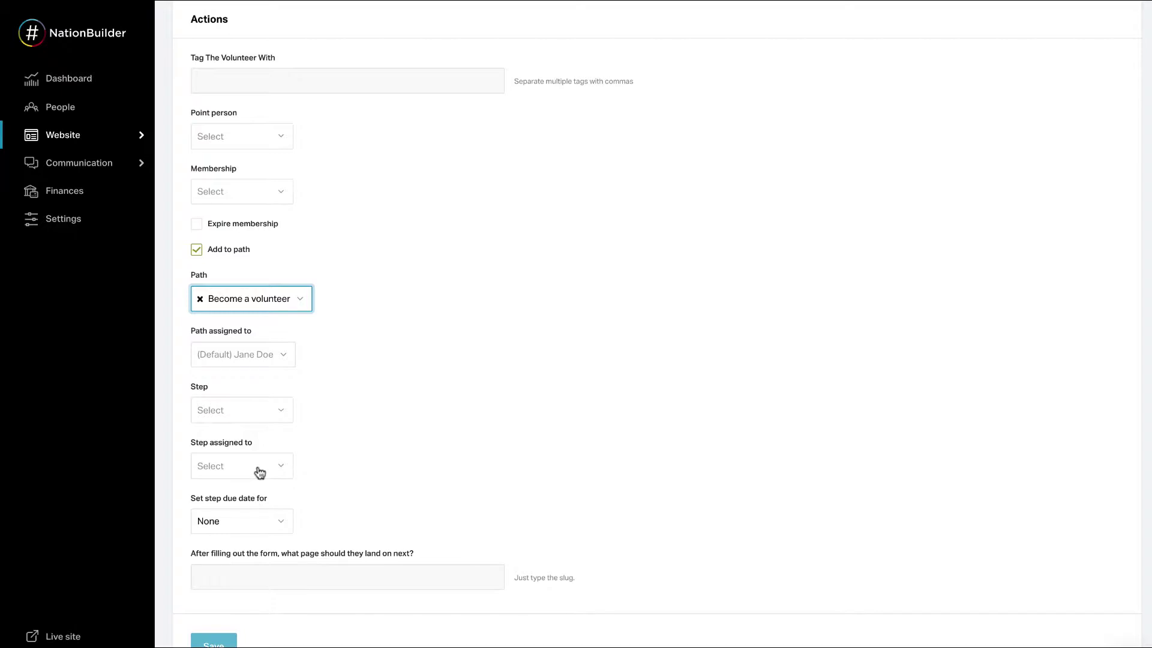
{"action": "scroll", "coordinate": [288, 577], "scroll_direction": "down", "scroll_amount": 1}
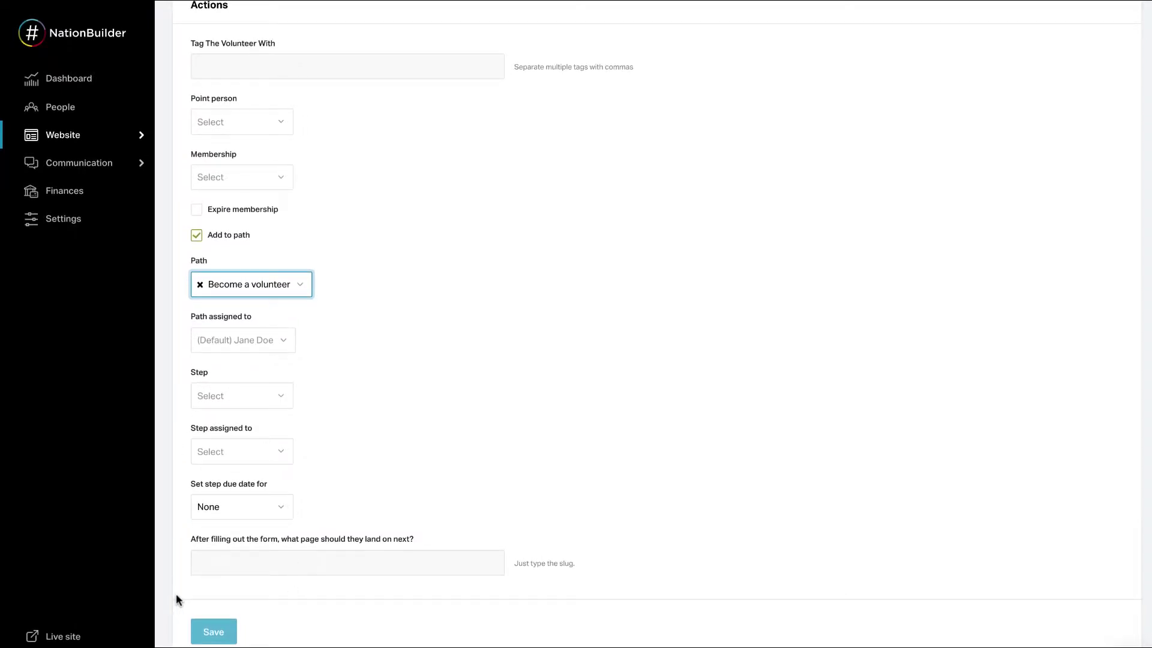
{"action": "left_click", "coordinate": [202, 629]}
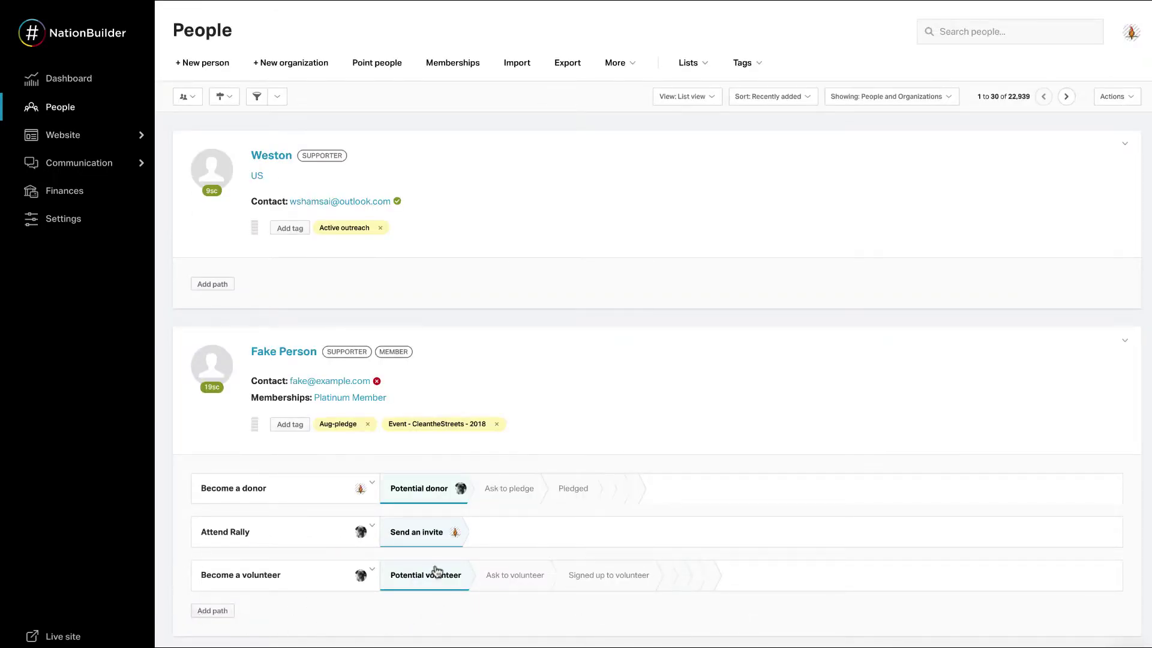
Select the Ask to volunteer step on the second listed person's Become a volunteer path.
{"action": "left_click", "coordinate": [513, 577]}
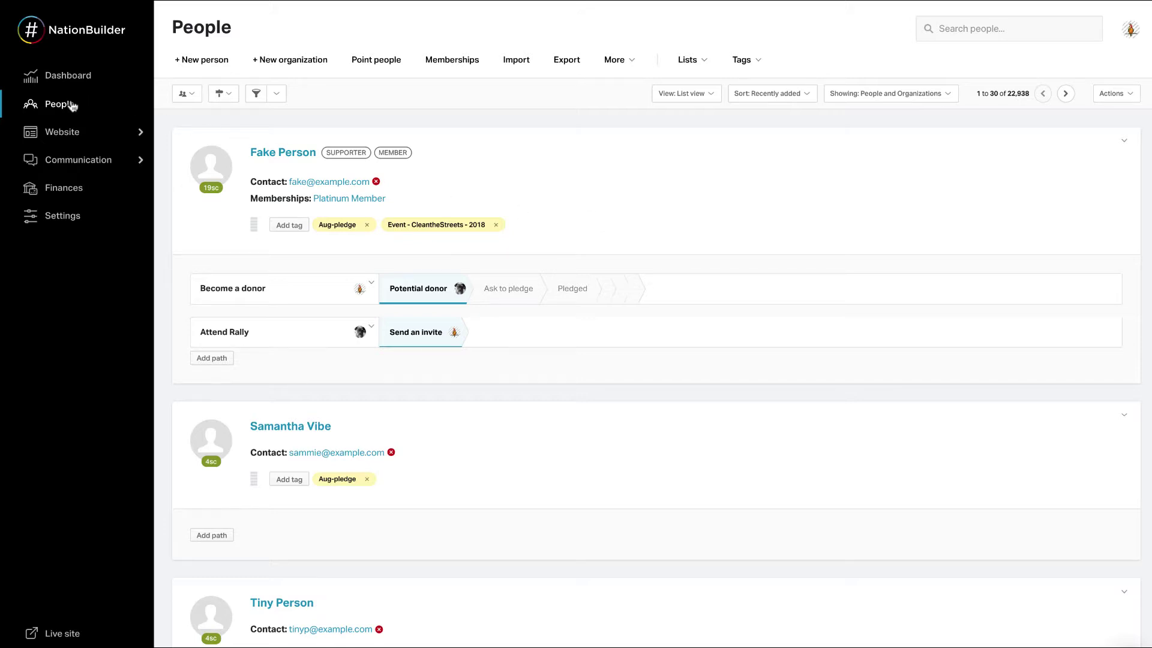
Start a contact log for the first listed person, noting they would love to volunteer, with interest in opportunities with animals or aiding youth.
{"action": "left_click", "coordinate": [286, 153]}
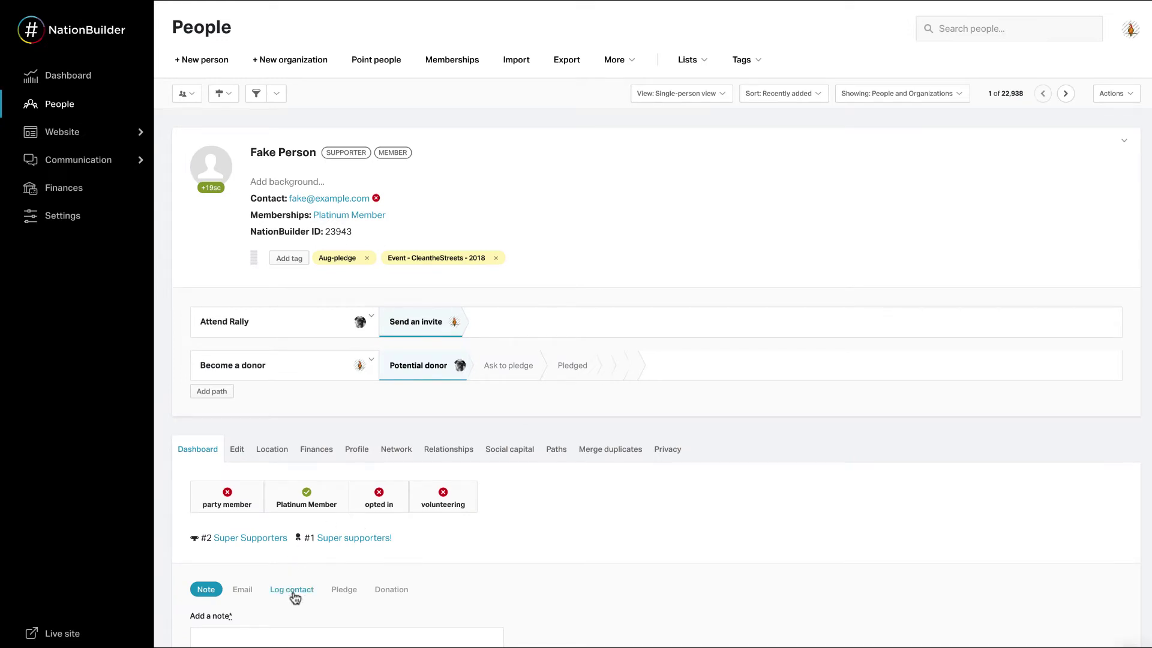
{"action": "left_click", "coordinate": [292, 589]}
{"action": "scroll", "coordinate": [295, 594], "scroll_direction": "down", "scroll_amount": 1}
{"action": "scroll", "coordinate": [295, 597], "scroll_direction": "down", "scroll_amount": 6}
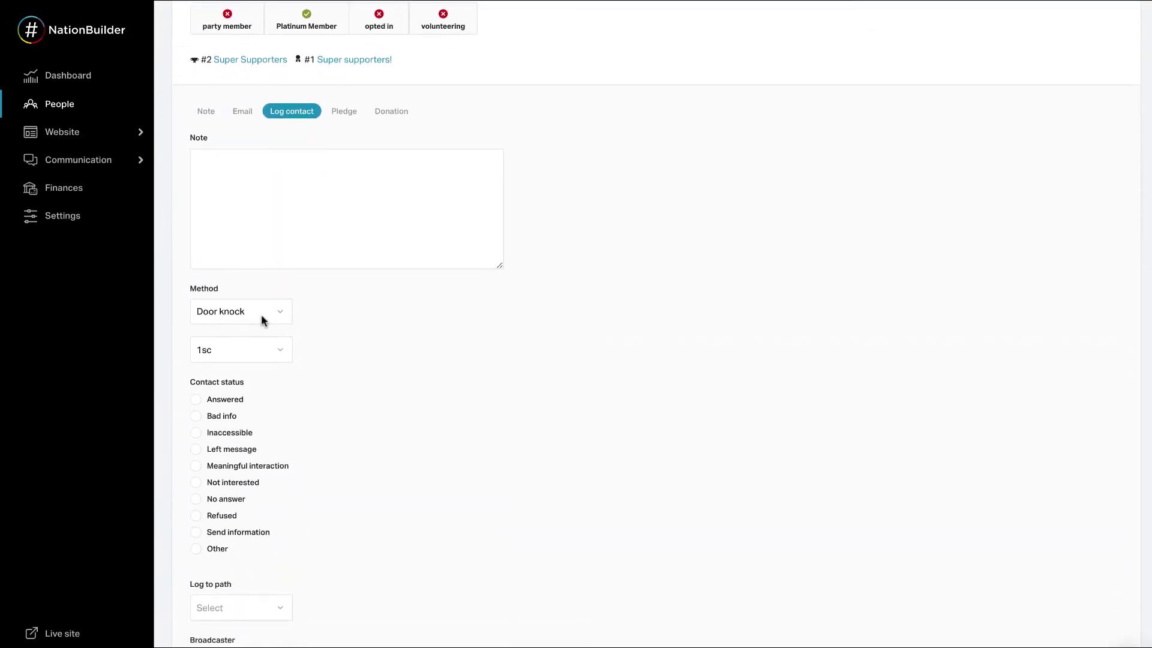
{"action": "left_click", "coordinate": [245, 172]}
{"action": "type", "text": "Fake person would love to volunteer with us! She is very interested in any opportunities with animals or aiding youth."}
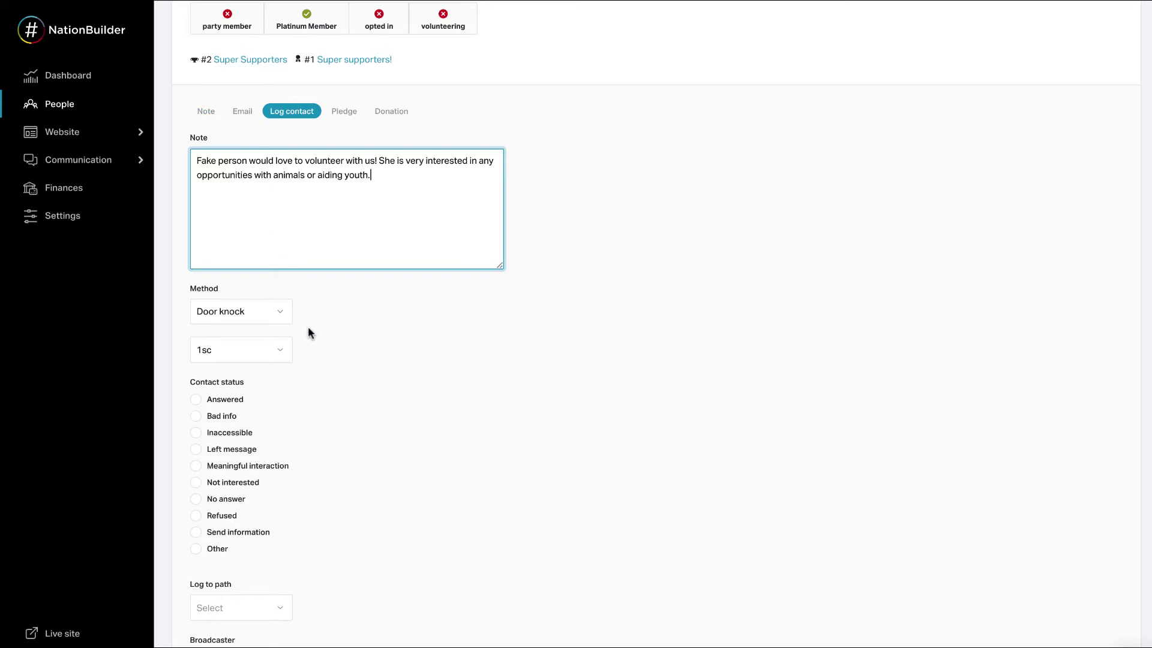
Set the contact method to Phone call and the contact status to Meaningful interaction.
{"action": "left_click", "coordinate": [285, 311]}
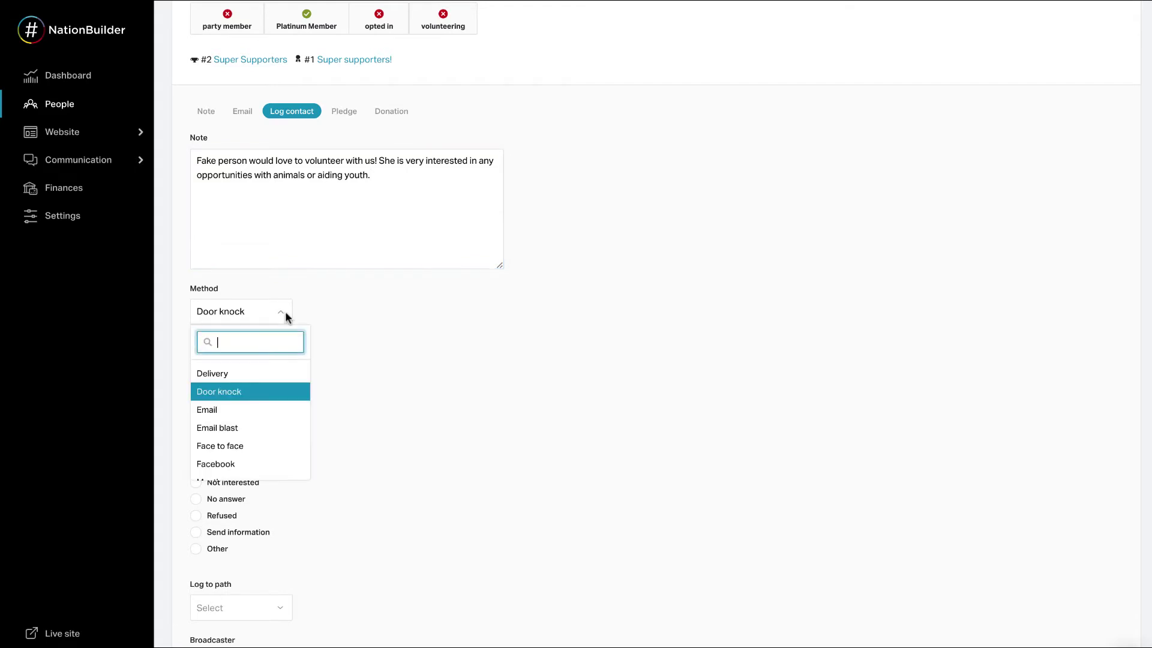
{"action": "scroll", "coordinate": [279, 420], "scroll_direction": "down", "scroll_amount": 2}
{"action": "left_click", "coordinate": [275, 436]}
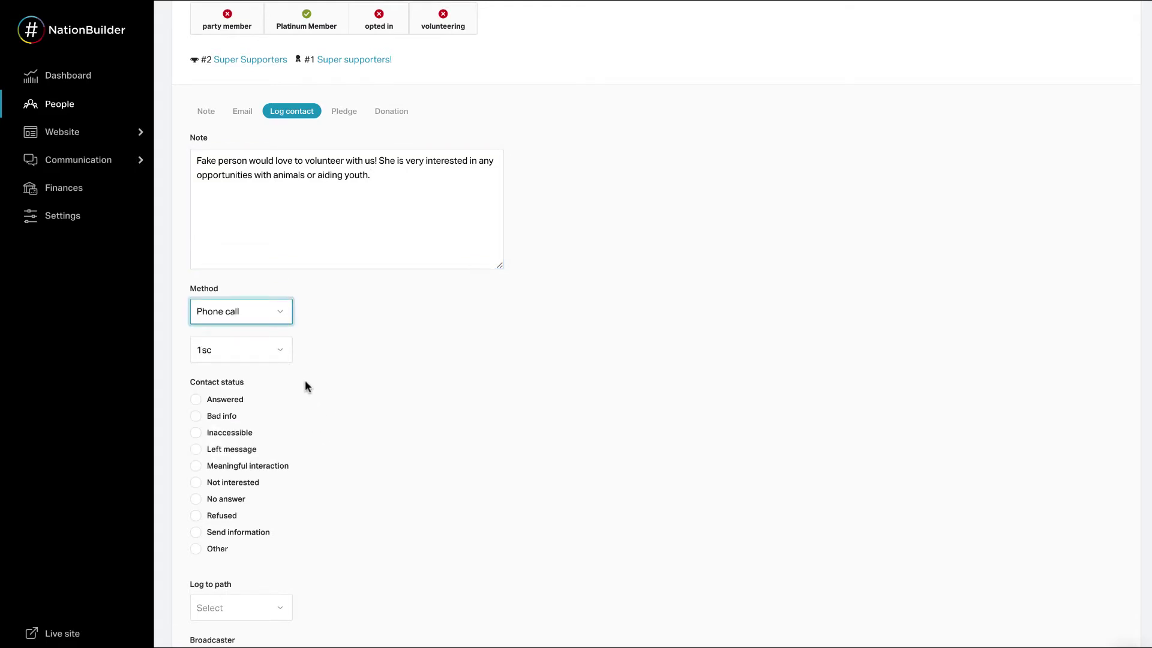
{"action": "left_click", "coordinate": [200, 467]}
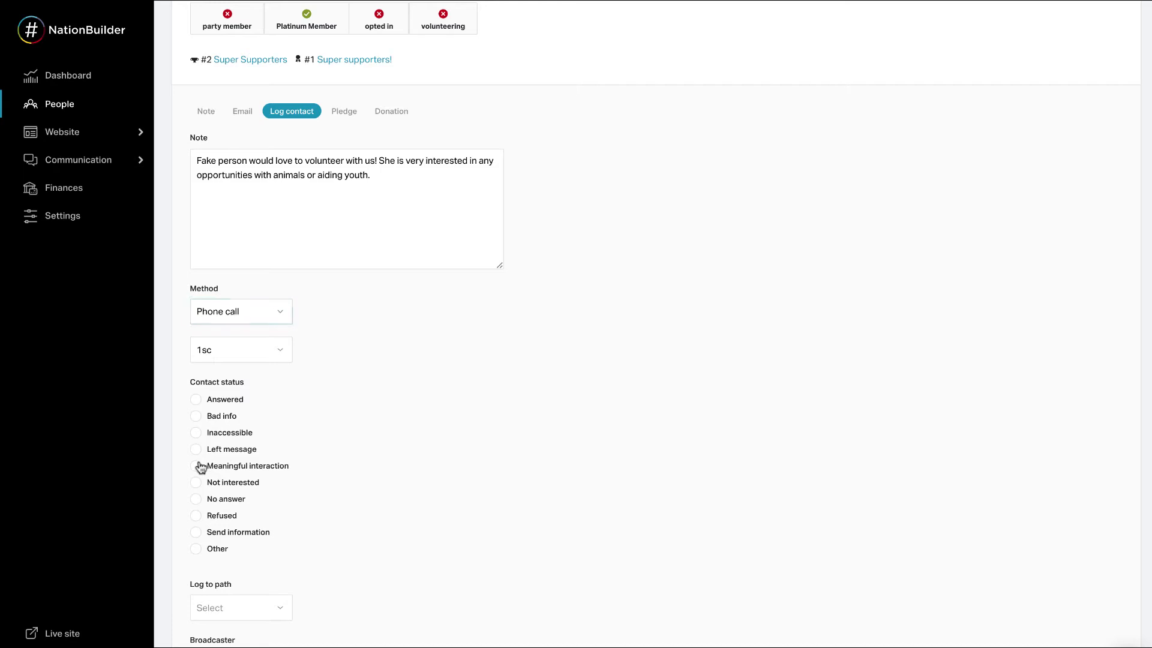
Log the contact to the Become a volunteer path and submit the contact record.
{"action": "scroll", "coordinate": [304, 494], "scroll_direction": "down", "scroll_amount": 4}
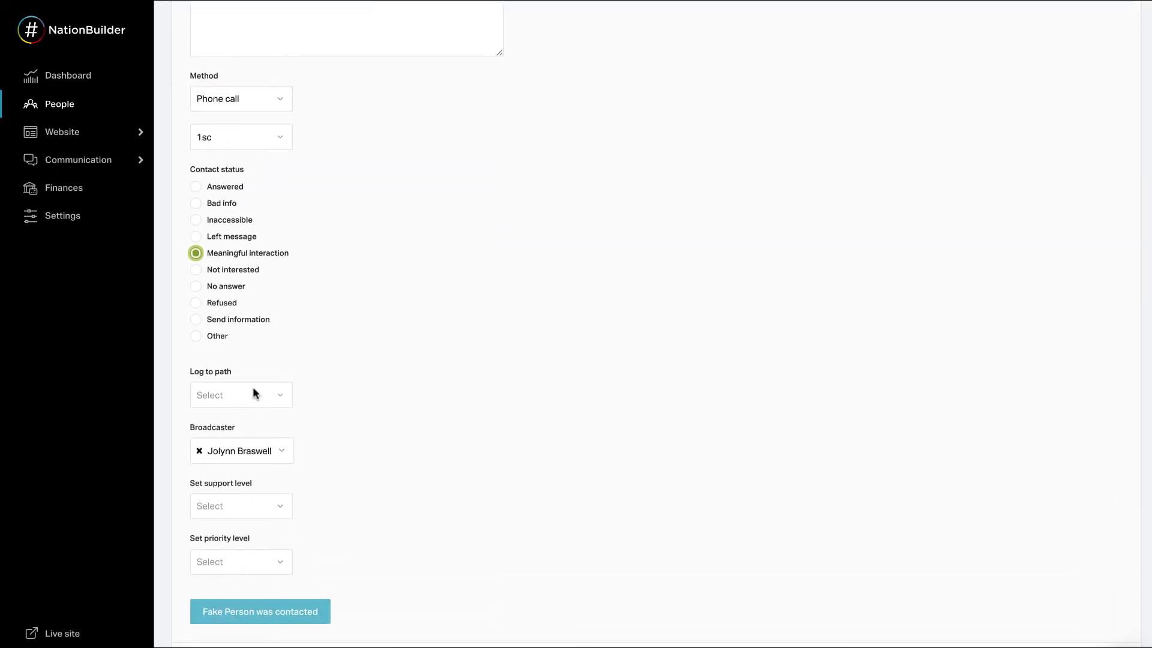
{"action": "left_click", "coordinate": [253, 393]}
{"action": "scroll", "coordinate": [279, 523], "scroll_direction": "down", "scroll_amount": 2}
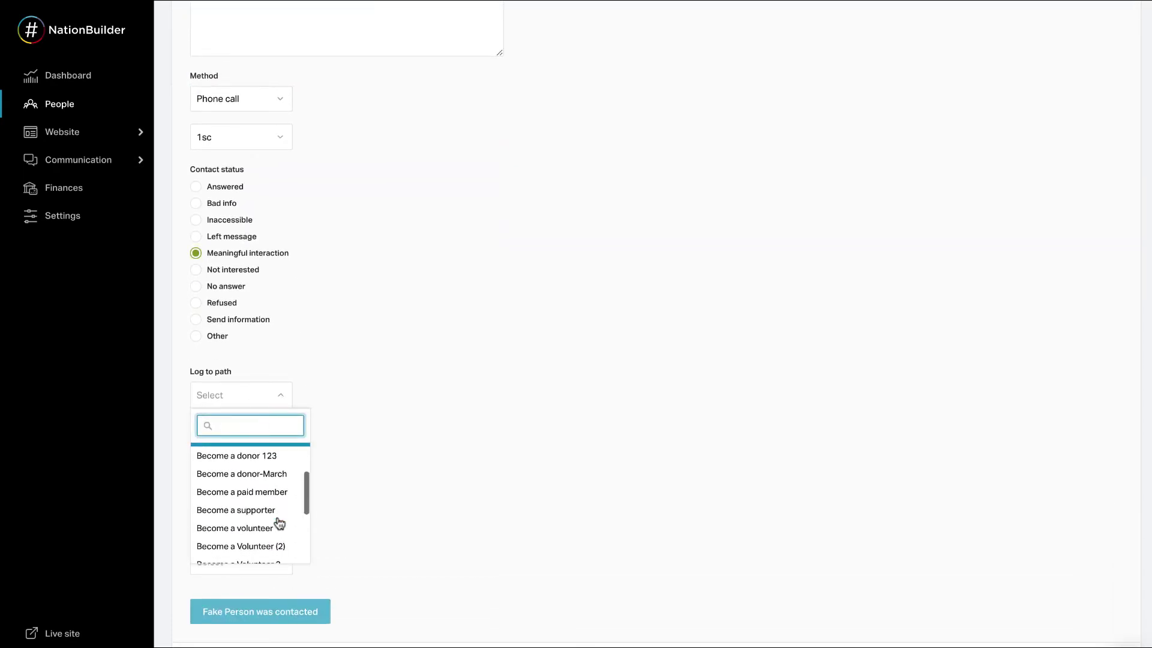
{"action": "left_click", "coordinate": [258, 531]}
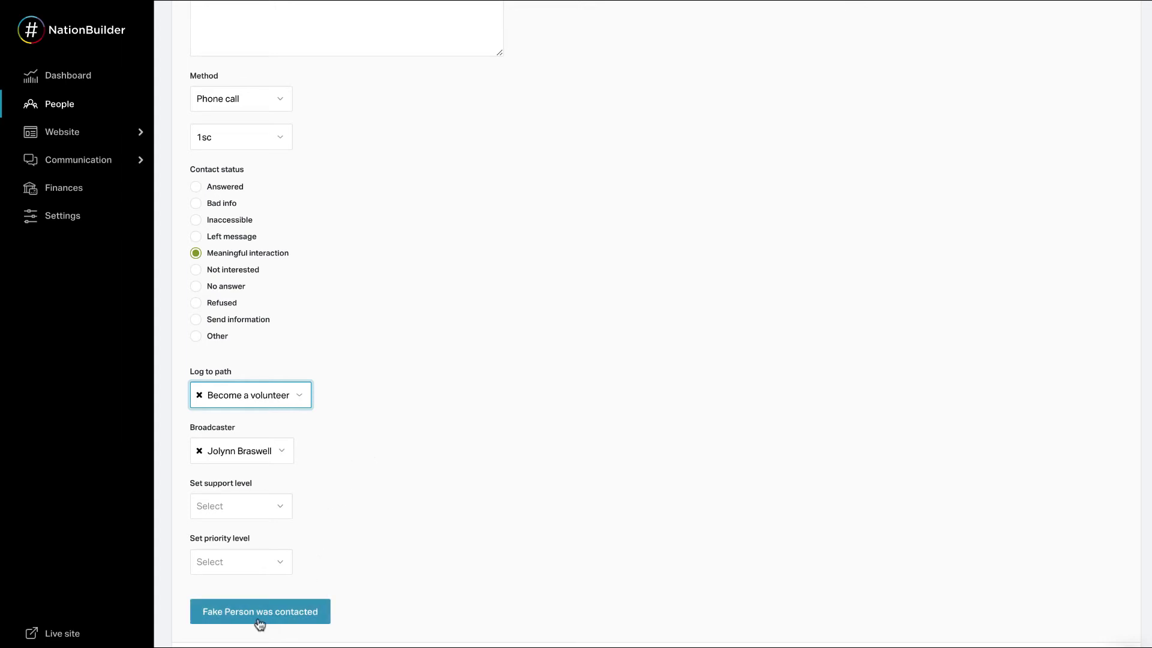
{"action": "left_click", "coordinate": [280, 623]}
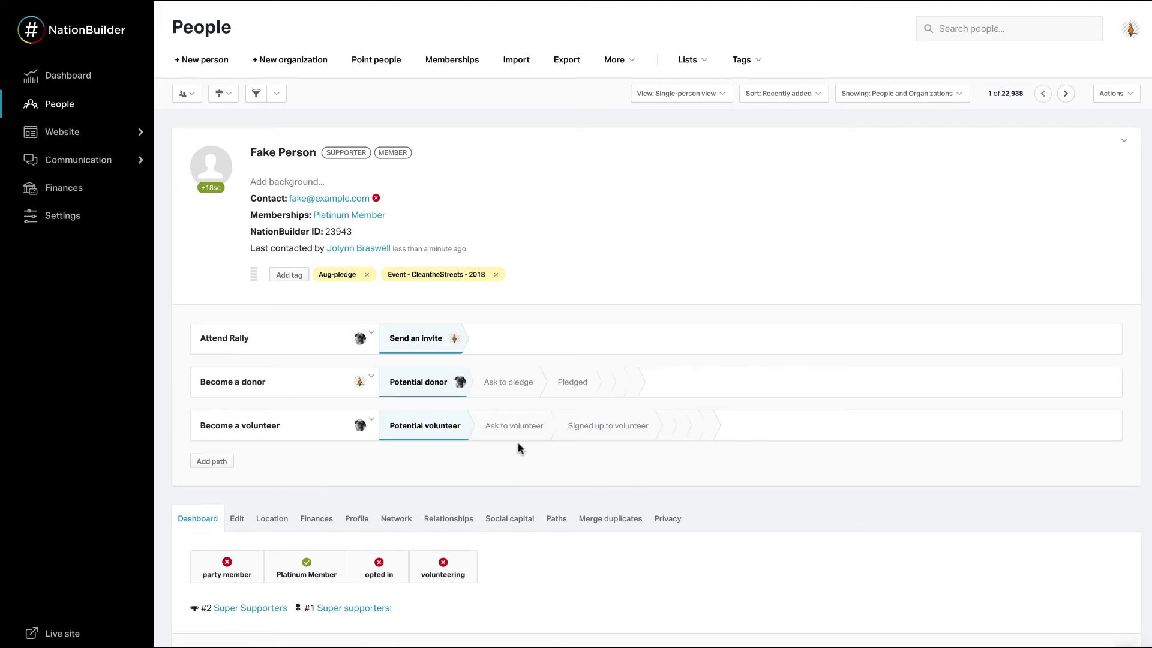
Expand the newly logged call in the person's activity feed to read its note.
{"action": "scroll", "coordinate": [444, 505], "scroll_direction": "down", "scroll_amount": 6}
{"action": "scroll", "coordinate": [444, 505], "scroll_direction": "down", "scroll_amount": 1}
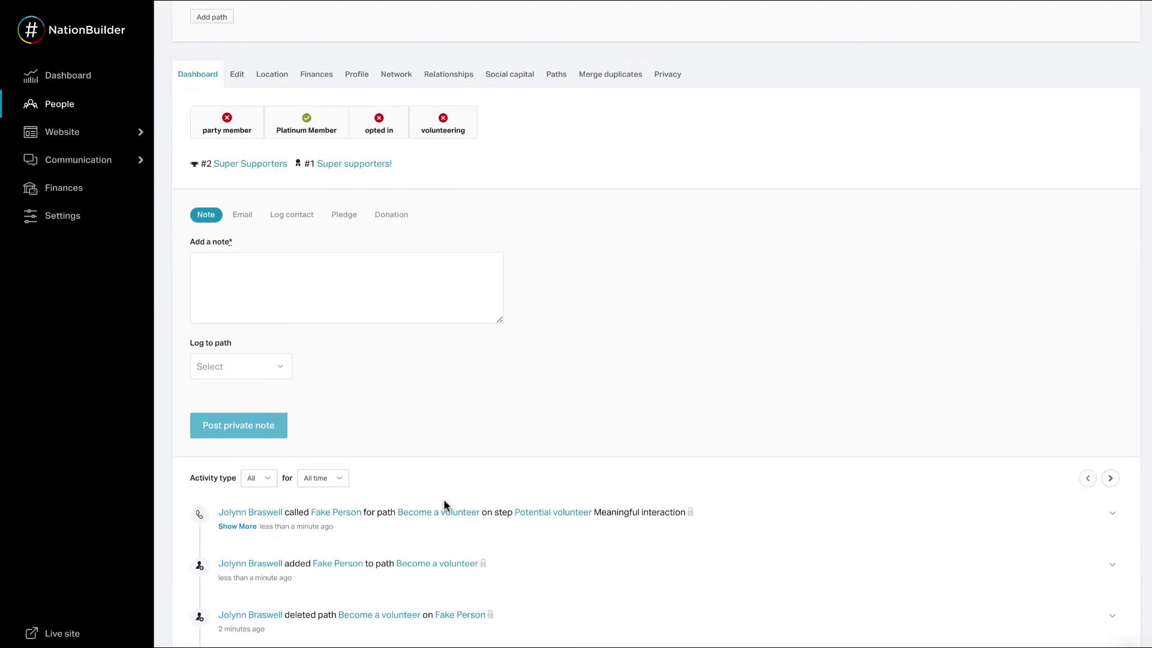
{"action": "left_click", "coordinate": [238, 527]}
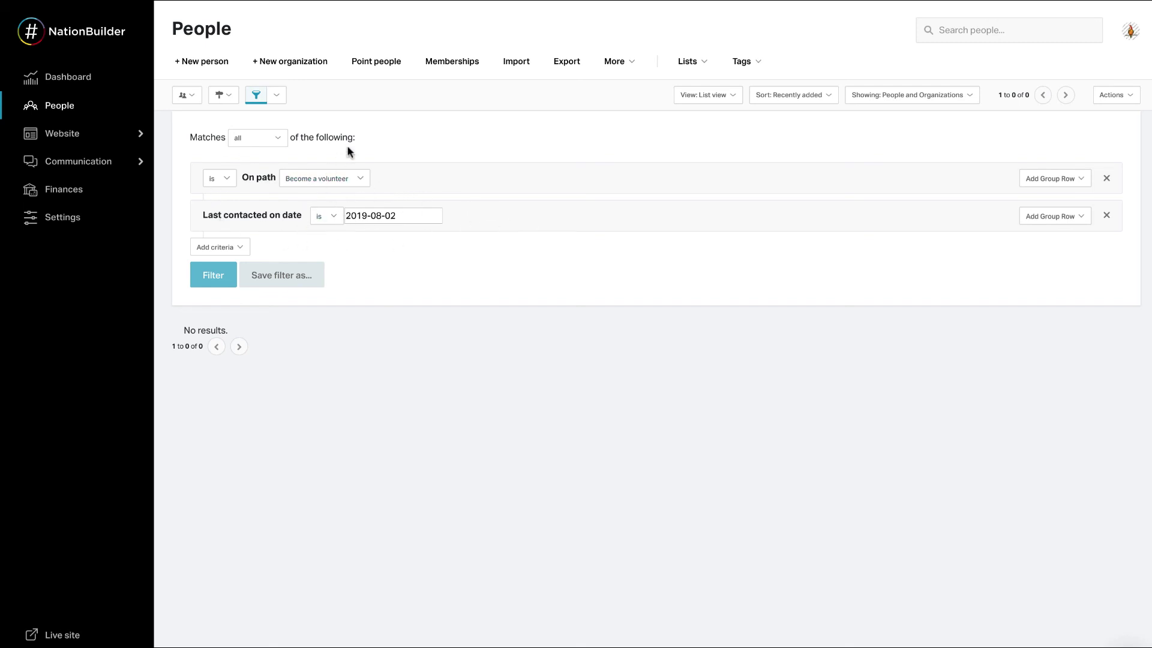
Show the people on the Become a volunteer path in path view and examine the available view and sort options.
{"action": "left_click", "coordinate": [223, 95]}
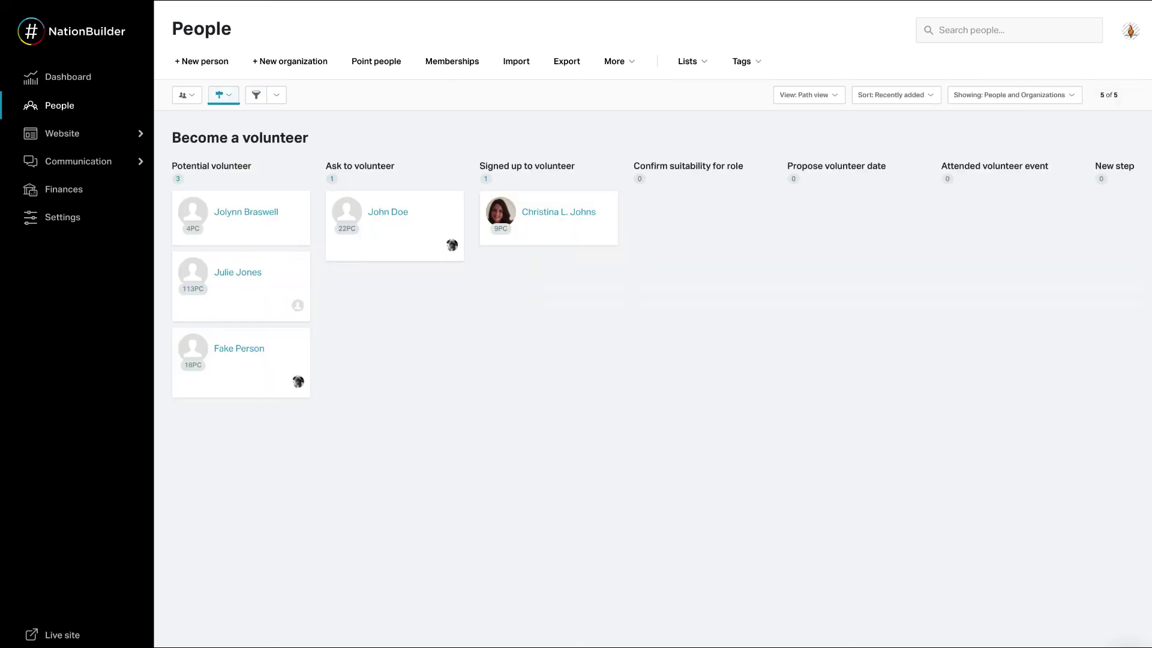
{"action": "left_click", "coordinate": [831, 98]}
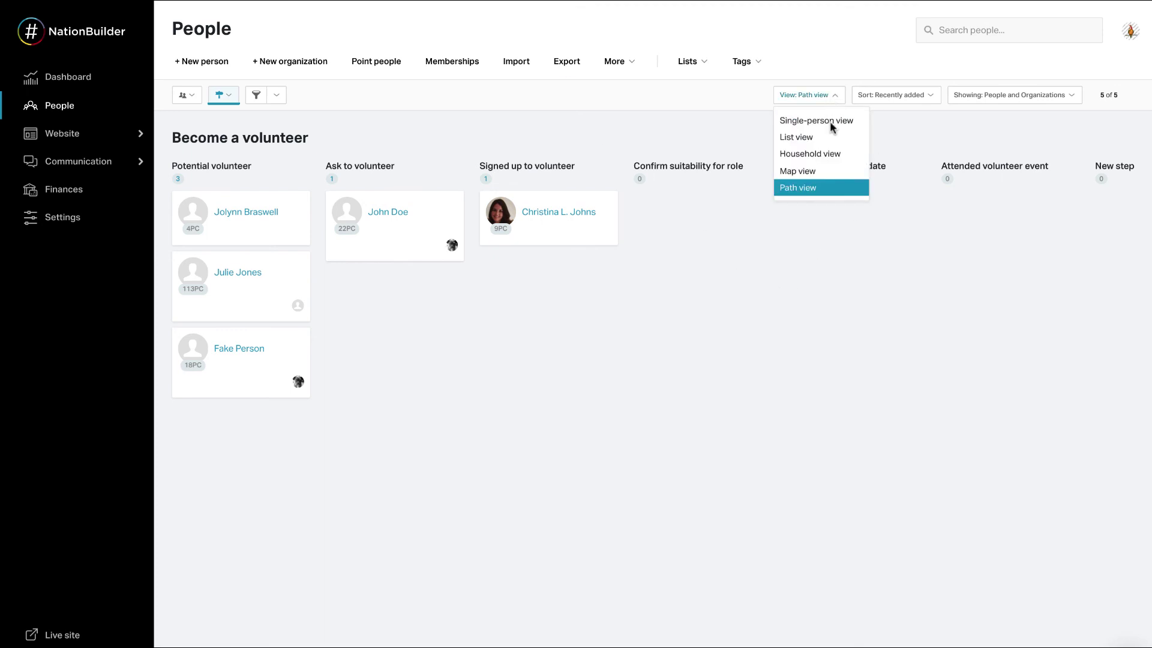
{"action": "left_click", "coordinate": [901, 95]}
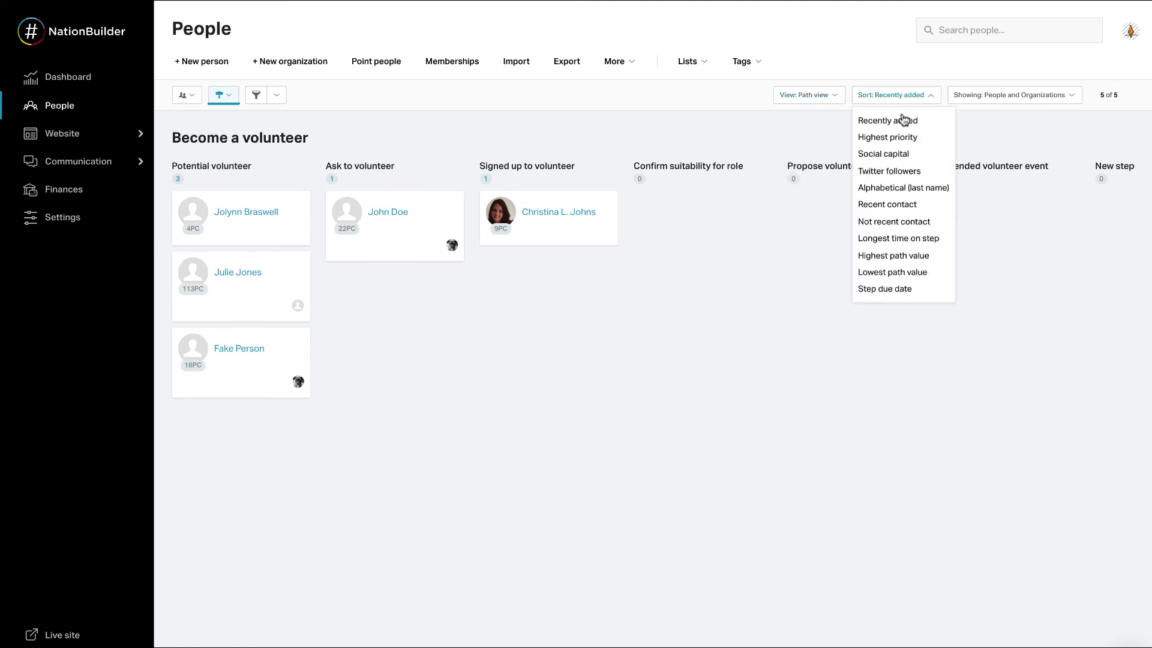
{"action": "left_click", "coordinate": [918, 96]}
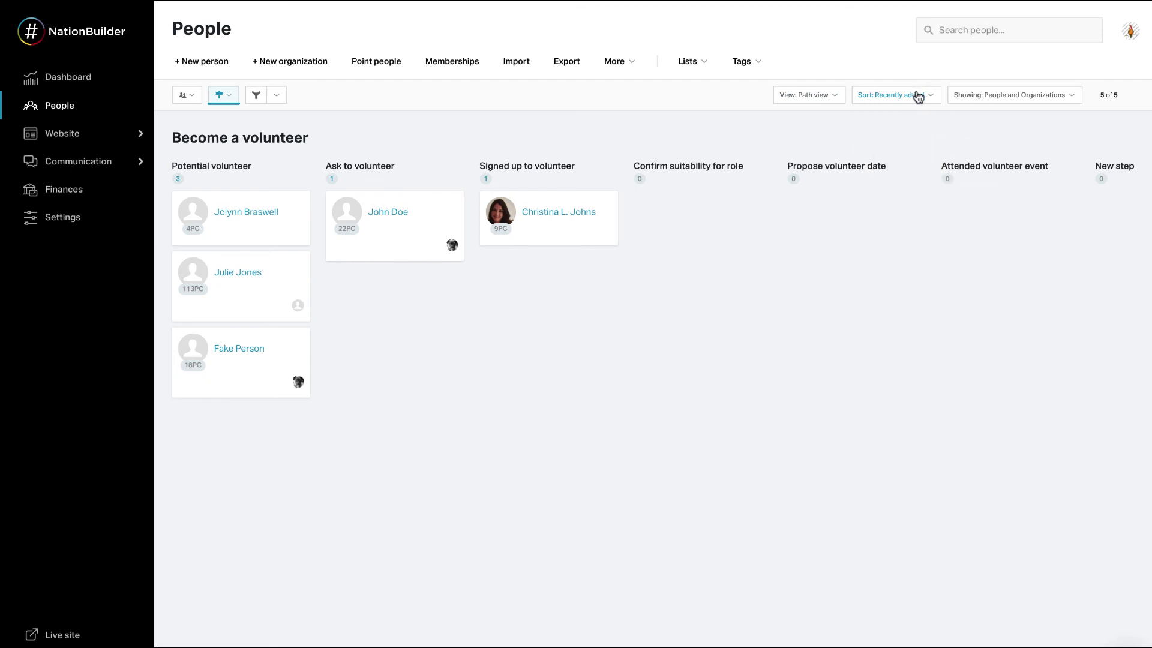